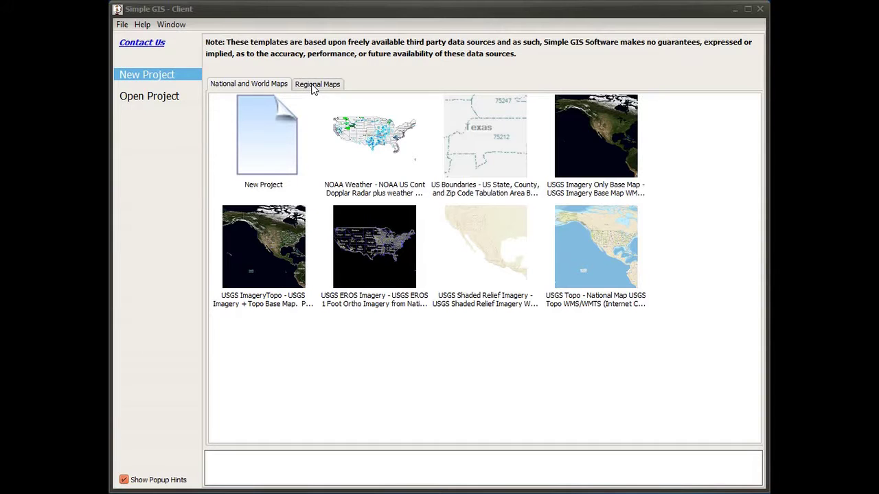
Step: Select the Street Map template under Regional Maps to show its routable, geocoded description
left_click(312, 86)
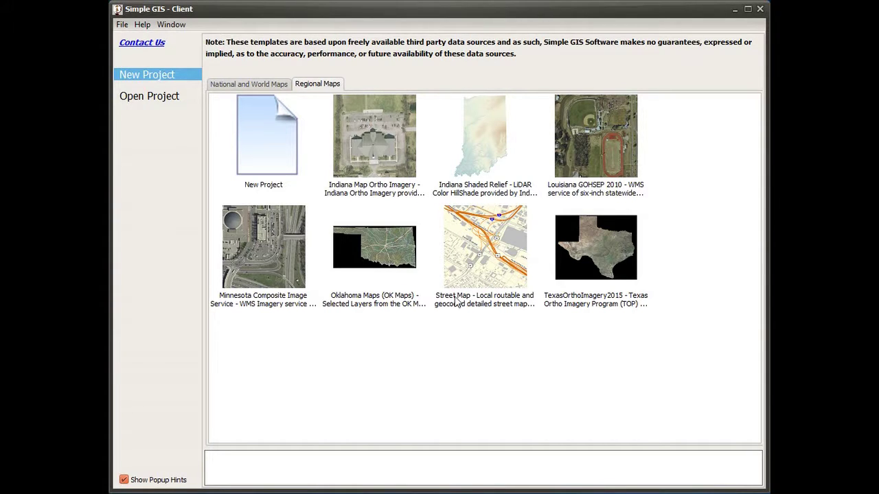
left_click(489, 309)
left_click(507, 271)
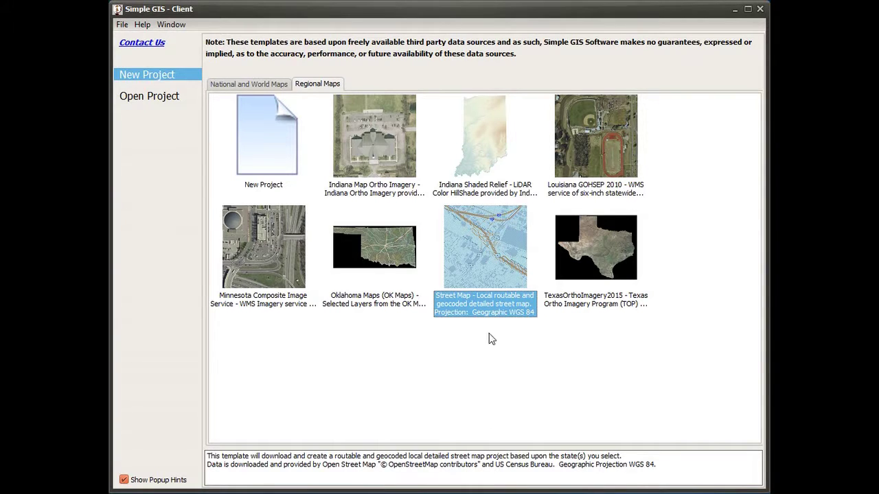
Step: Start a Street Map project extracting Louisiana into SimpleGIS Data, beginning a new folder there
double_click(497, 275)
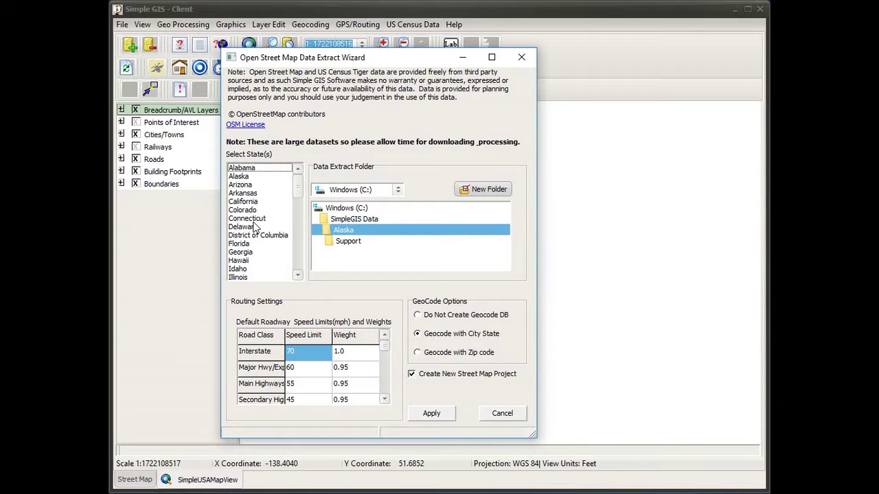
left_click_drag(301, 193, 295, 212)
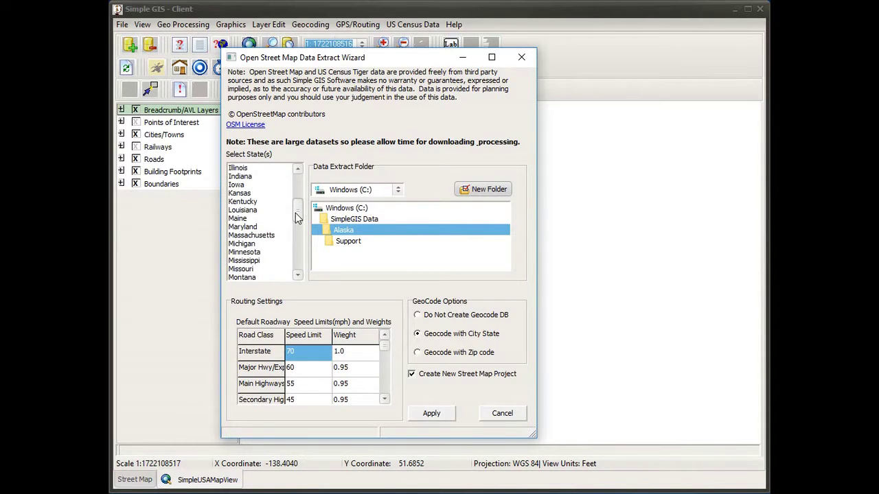
left_click(248, 210)
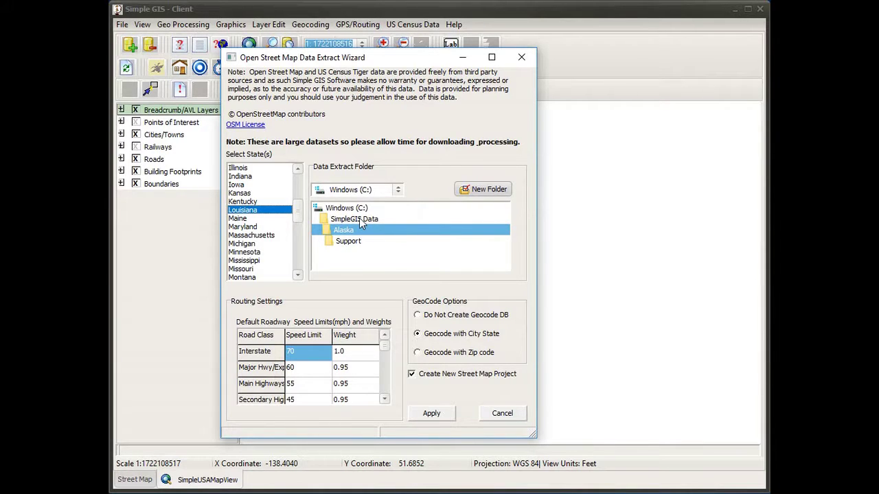
left_click(355, 219)
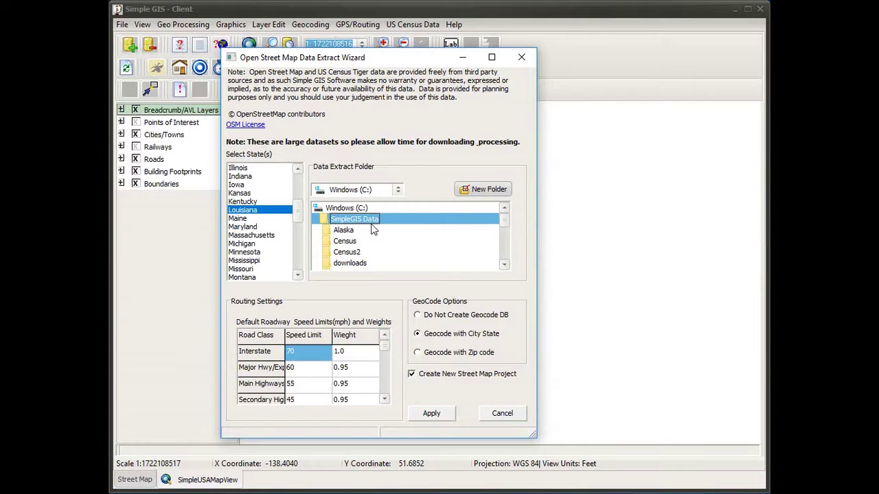
left_click(469, 194)
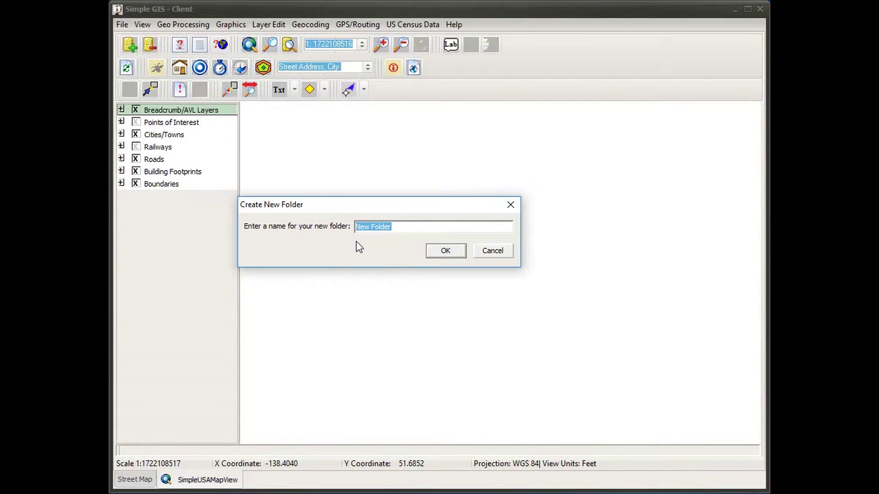
Step: Create the extract folder named 'Louisiana Street Map'
type("Louisiana Street Map")
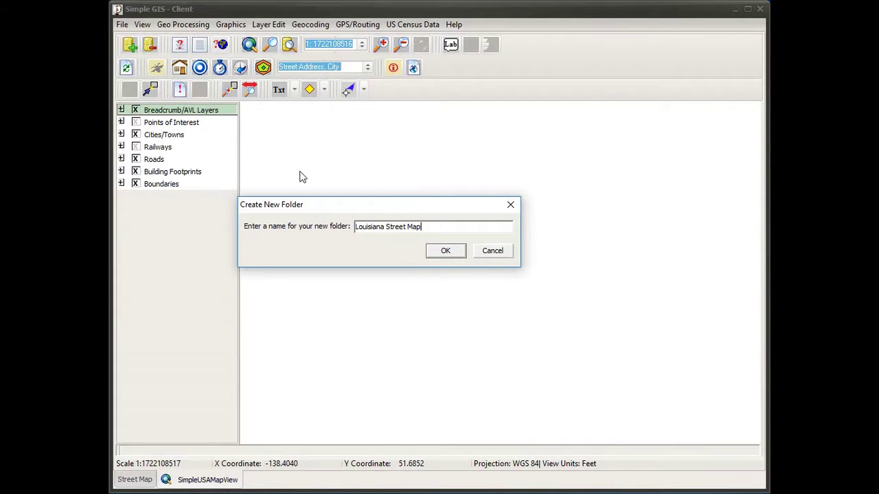
left_click(445, 252)
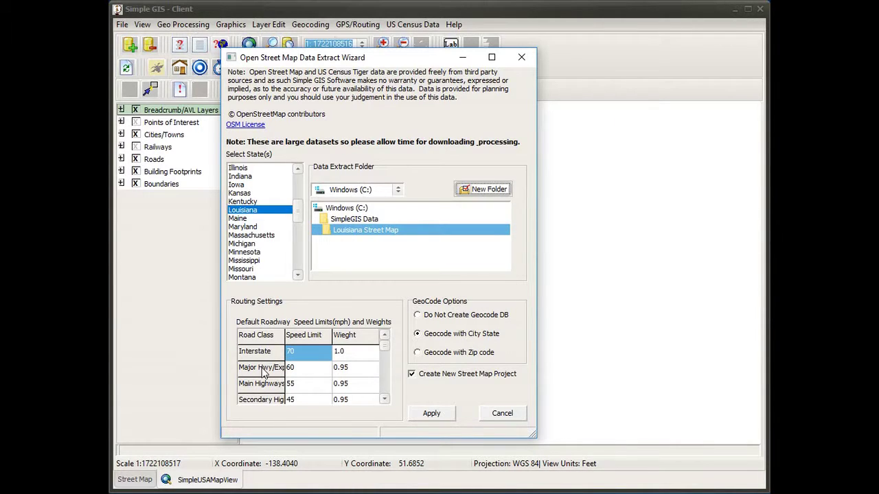
left_click(384, 400)
left_click(384, 400)
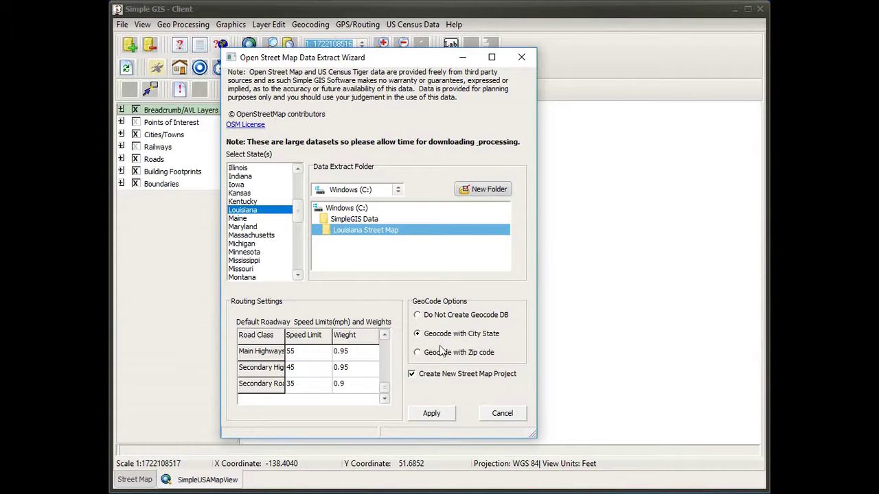
Step: Apply the extract wizard to download and build the Louisiana street map
left_click(440, 413)
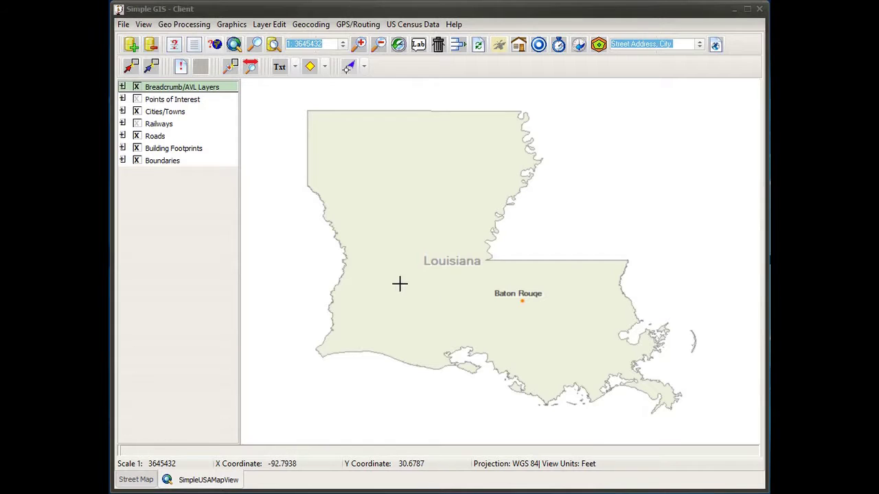
Step: Zoom in and pan across Louisiana from Lafayette east toward Baton Rouge and Lake Pontchartrain
scroll(400, 283, "up", 1)
scroll(399, 283, "up", 3)
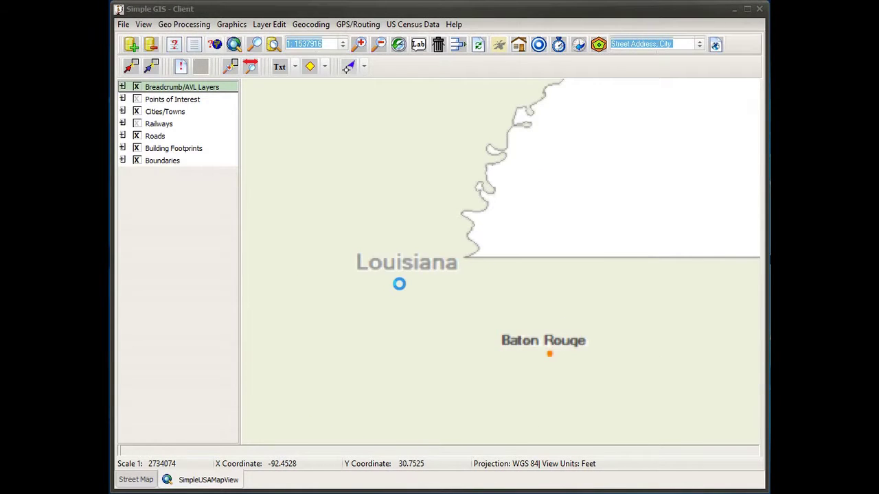
left_click_drag(353, 277, 540, 307)
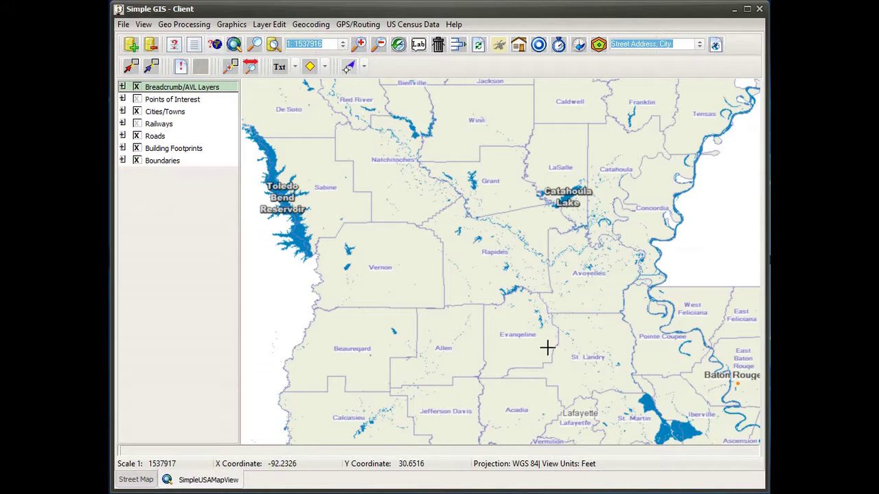
left_click_drag(547, 351, 411, 182)
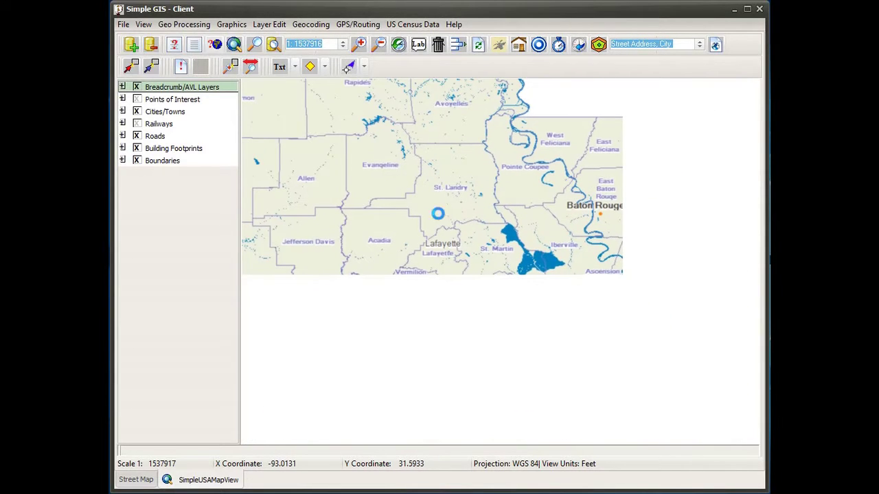
left_click_drag(649, 298, 325, 189)
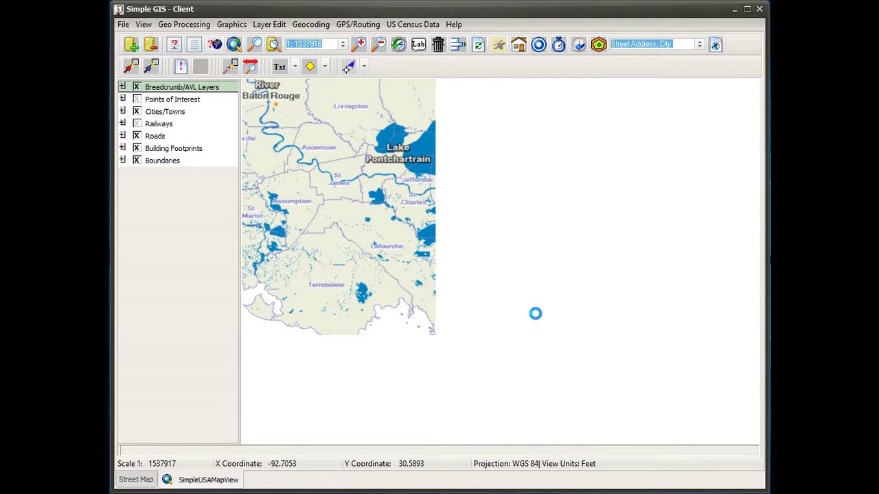
scroll(426, 227, "up", 2)
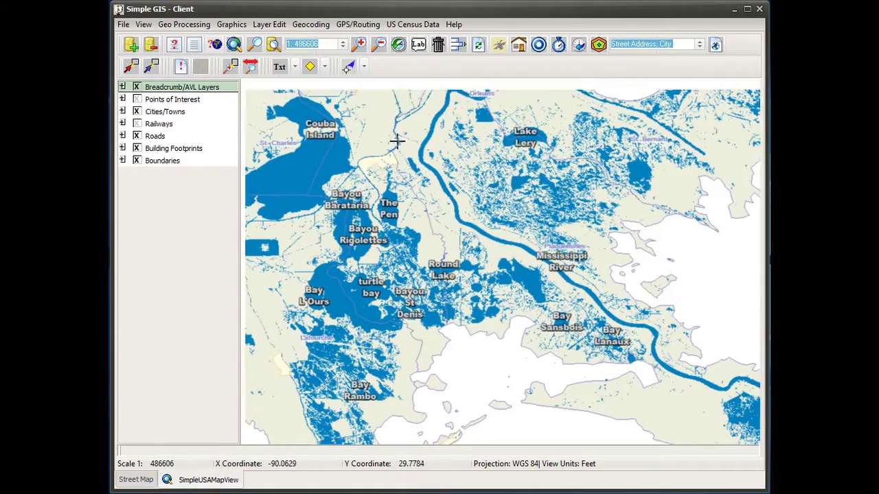
Step: Zoom into central New Orleans and center the downtown riverfront near the restaurants
left_click_drag(394, 142, 502, 303)
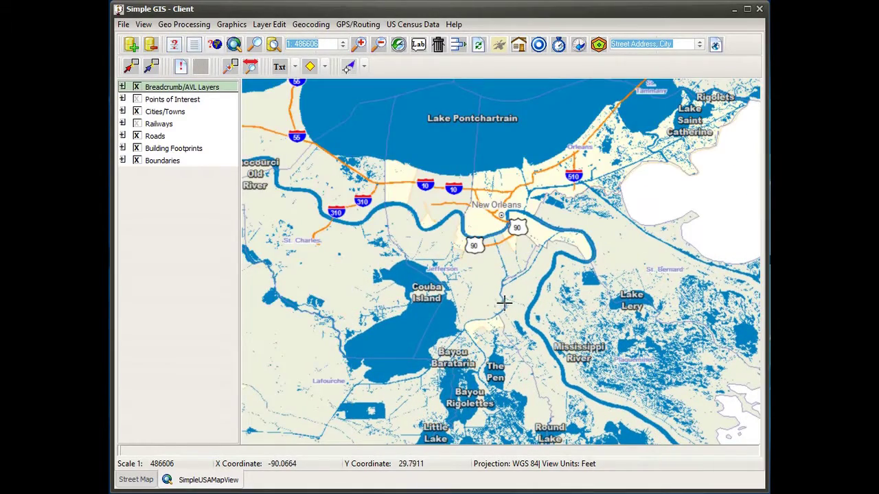
scroll(533, 251, "up", 2)
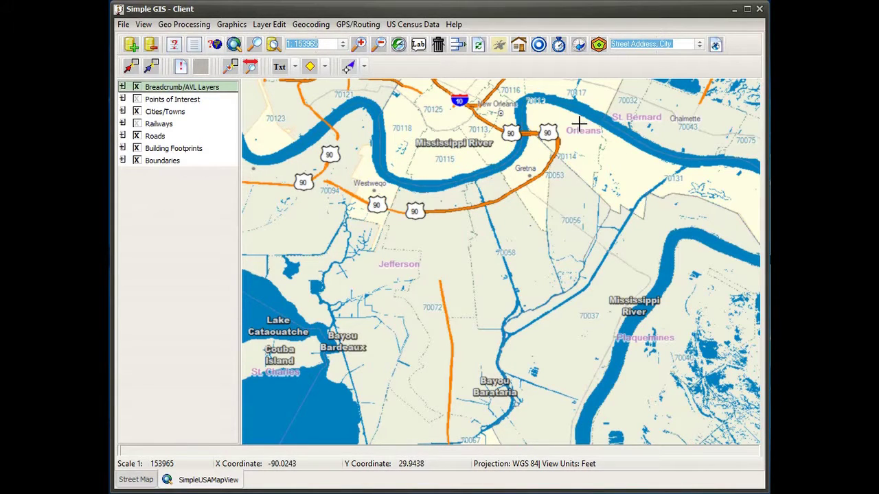
left_click_drag(528, 138, 572, 292)
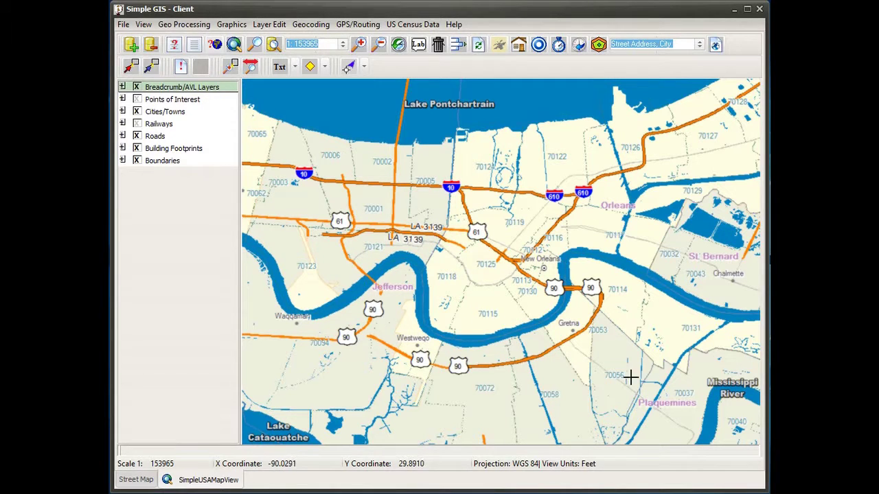
scroll(573, 390, "up", 3)
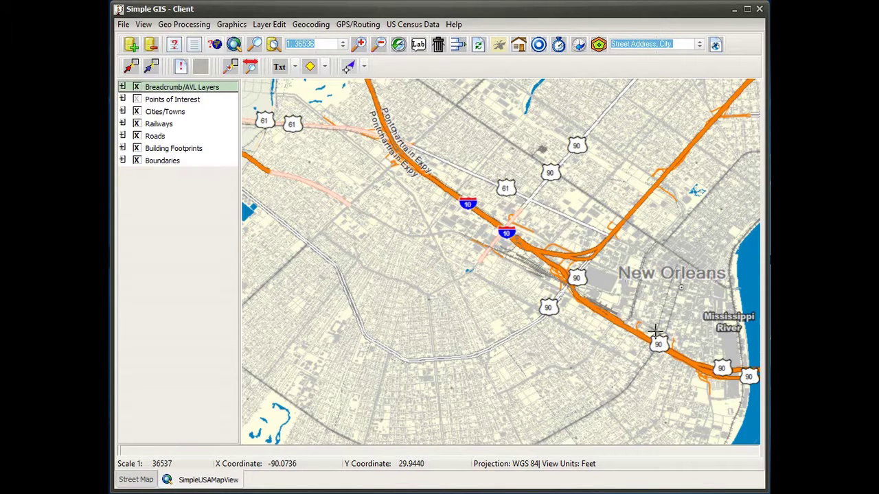
left_click_drag(673, 335, 503, 289)
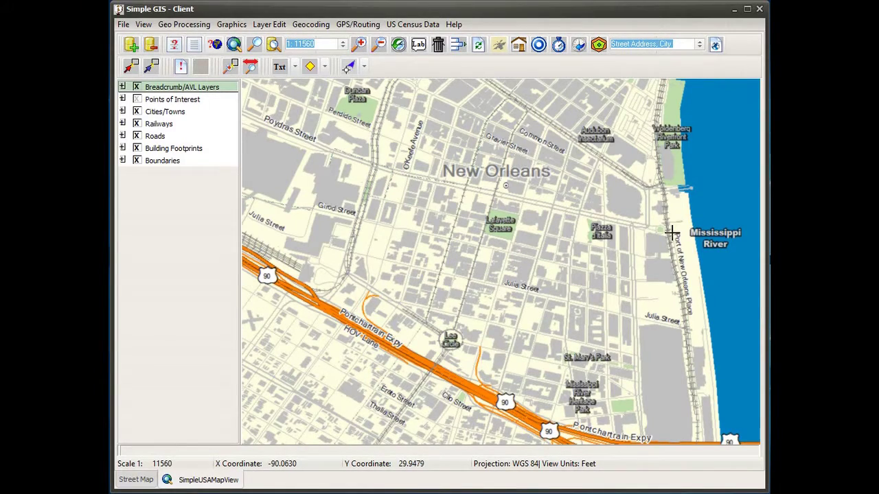
left_click_drag(647, 186, 591, 270)
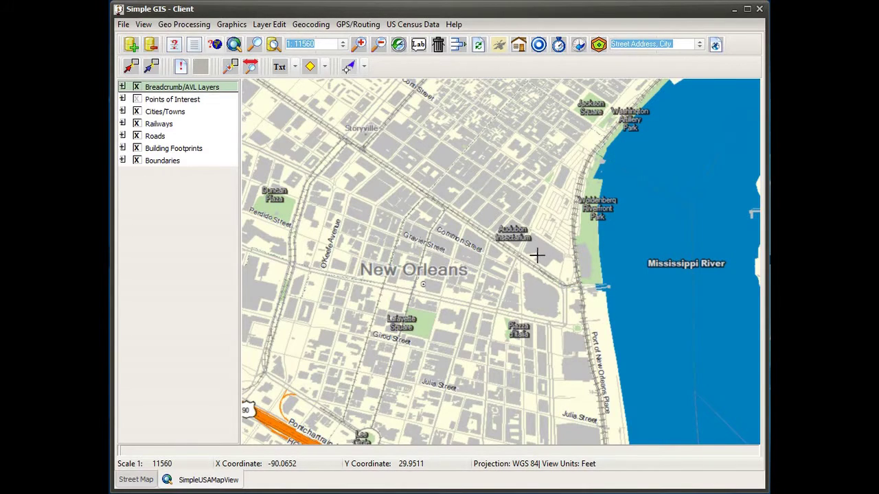
scroll(535, 255, "up", 2)
left_click_drag(640, 203, 531, 282)
Step: Pan across the French Quarter to Jackson Square, then zoom out to 1:13081
left_click_drag(584, 125, 511, 334)
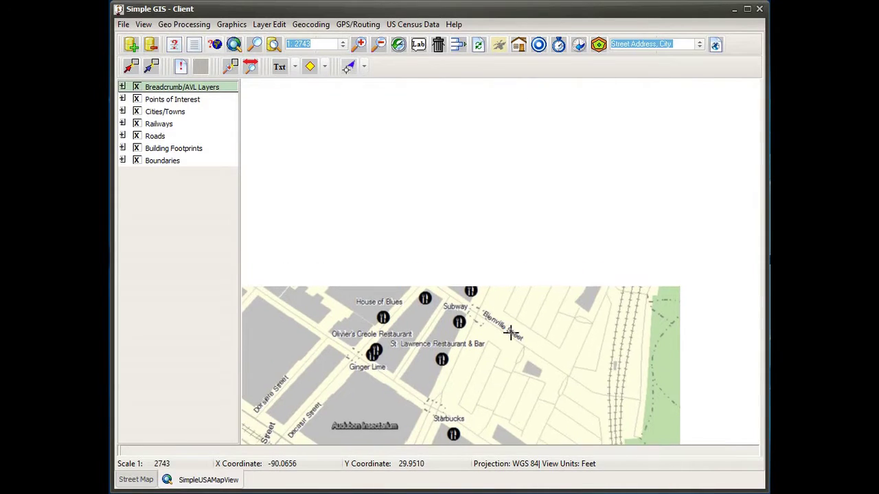
left_click_drag(597, 149, 496, 327)
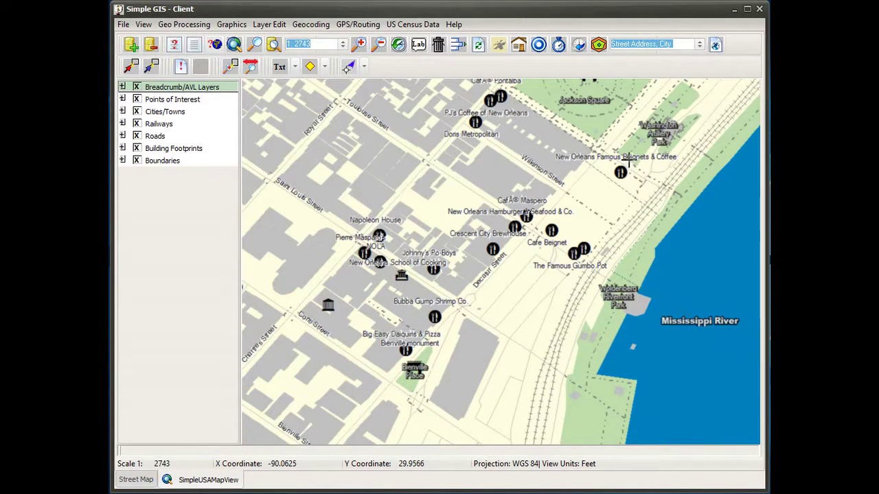
left_click_drag(627, 165, 556, 261)
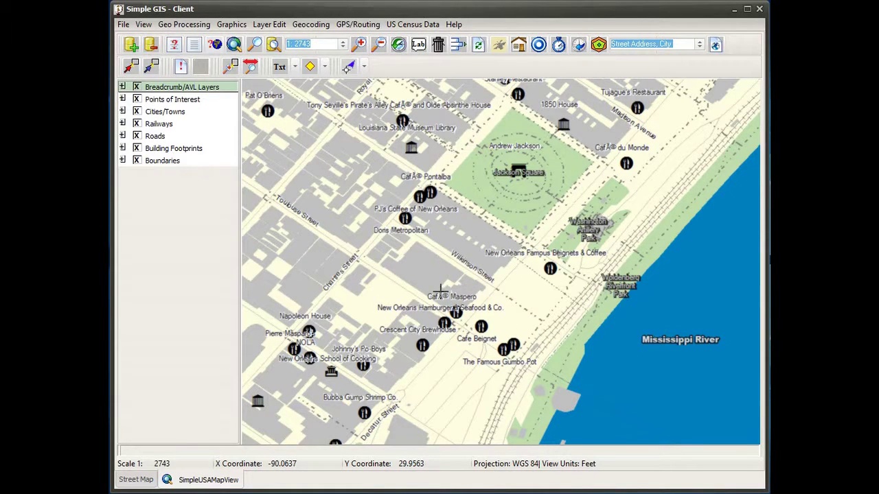
scroll(440, 291, "down", 3)
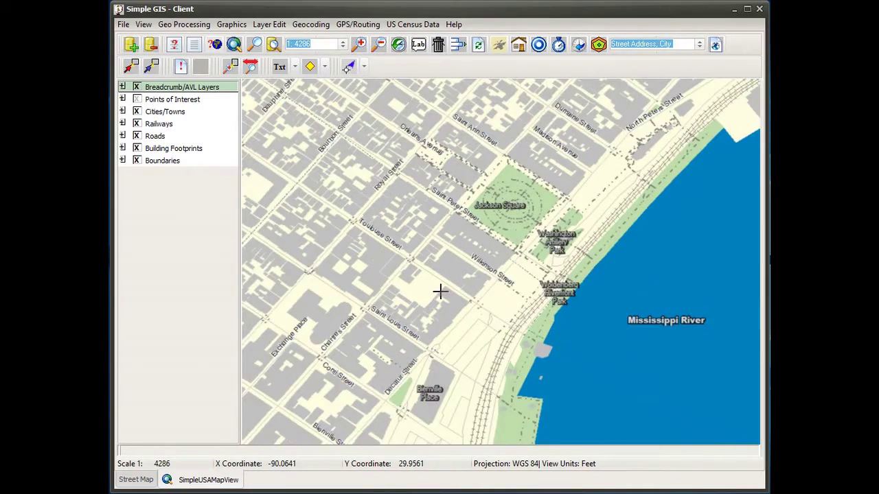
scroll(440, 291, "down", 3)
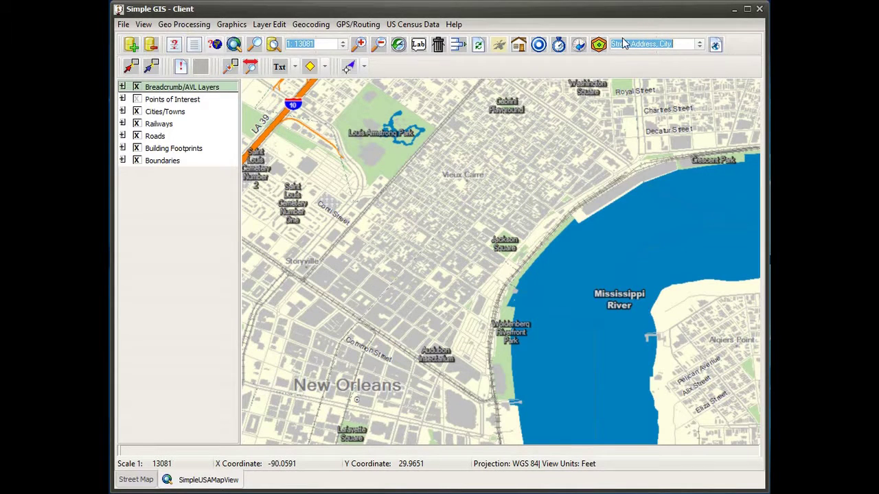
Step: Select the address box text, then zoom out to 1:1134621 around Lake Pontchartrain
left_click_drag(681, 47, 614, 46)
scroll(379, 224, "down", 4)
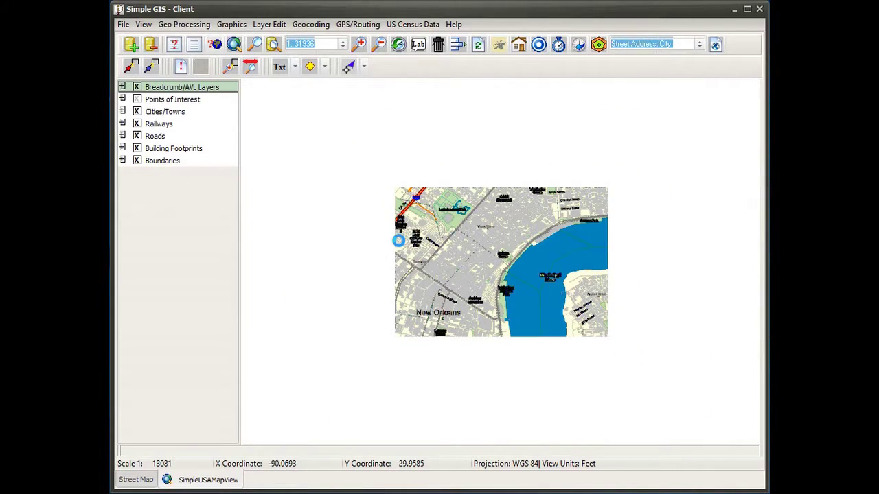
scroll(398, 240, "down", 1)
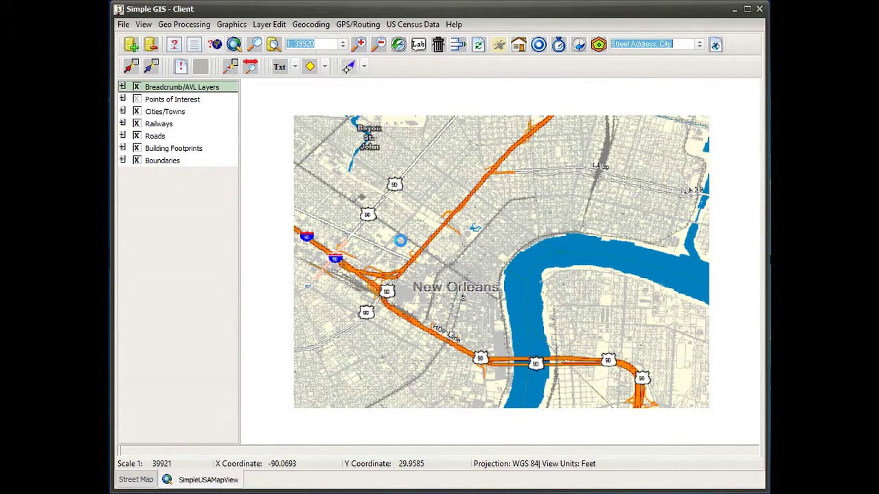
scroll(400, 240, "down", 8)
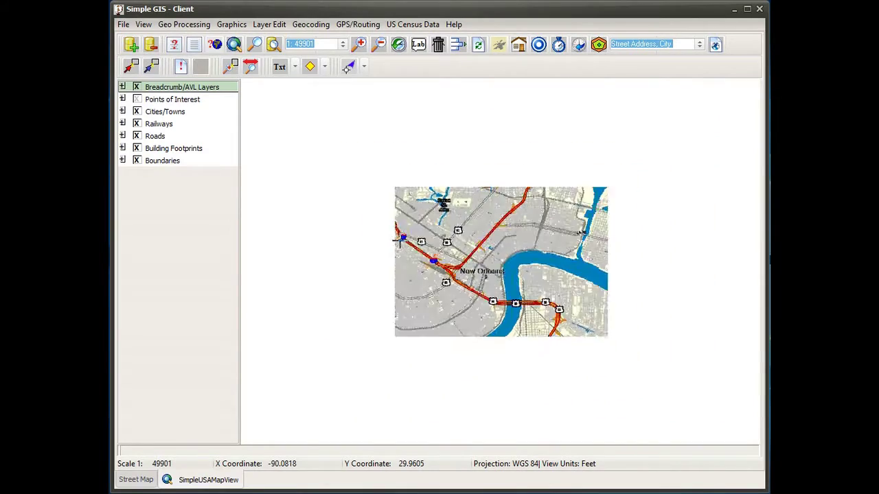
scroll(403, 241, "down", 7)
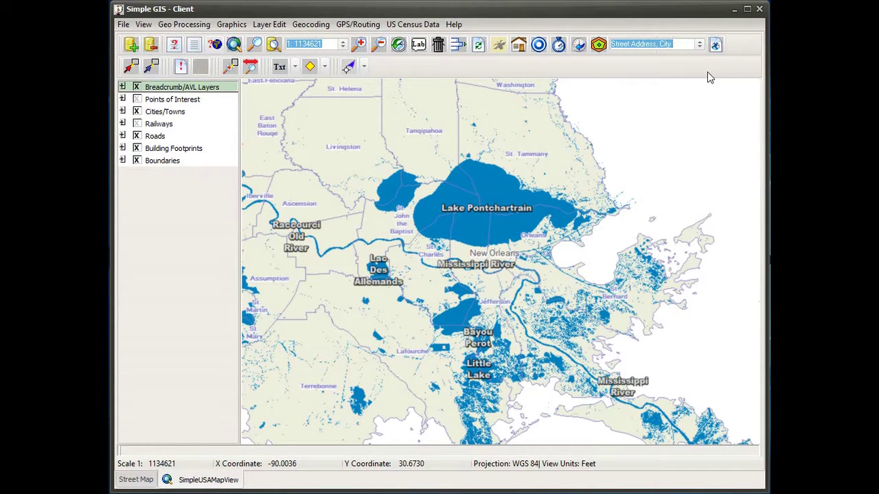
Step: Search for Sabine, then Baton Rouge, and zoom into Baton Rouge streets at 1:20217
type("Sabine")
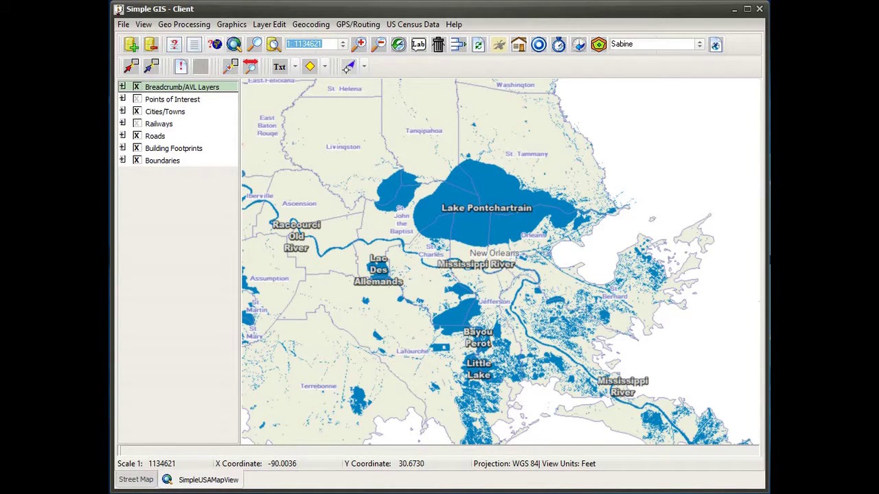
key("Return")
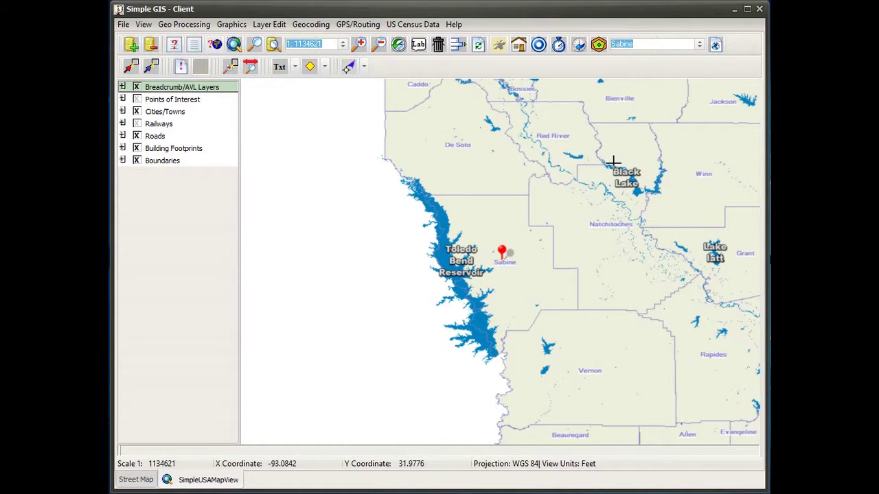
type("Baton Roug")
key("Return")
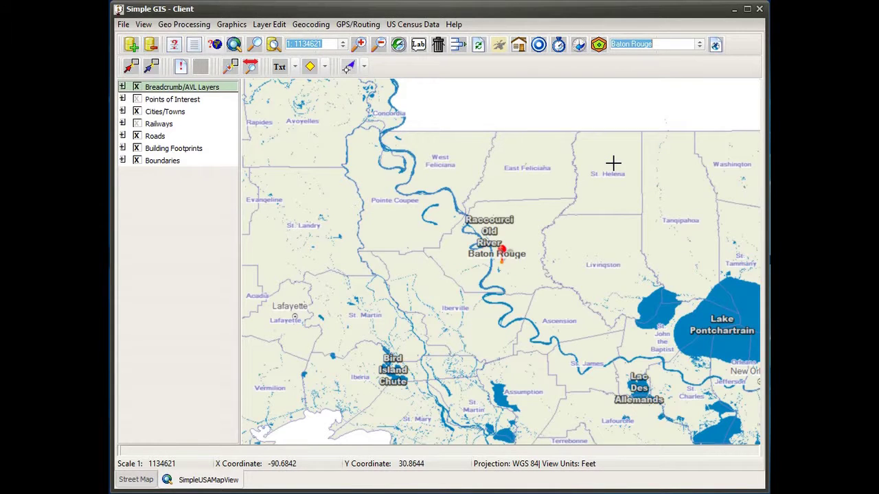
scroll(467, 291, "up", 3)
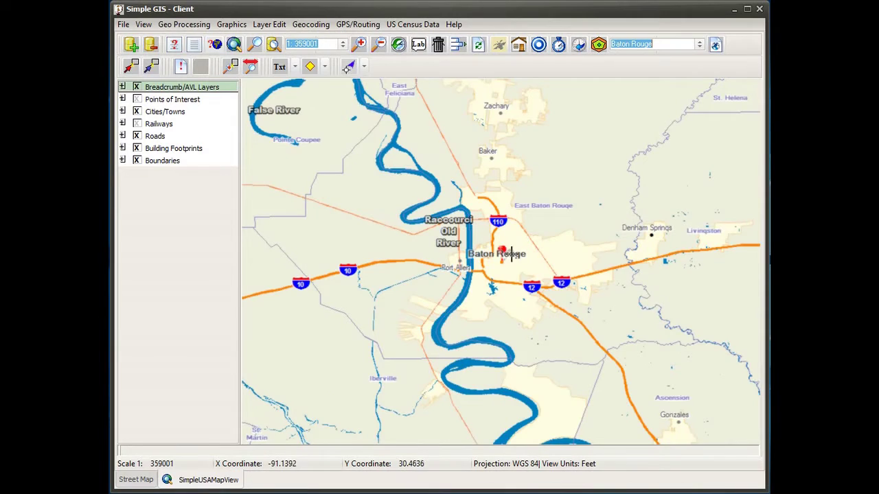
scroll(508, 274, "up", 3)
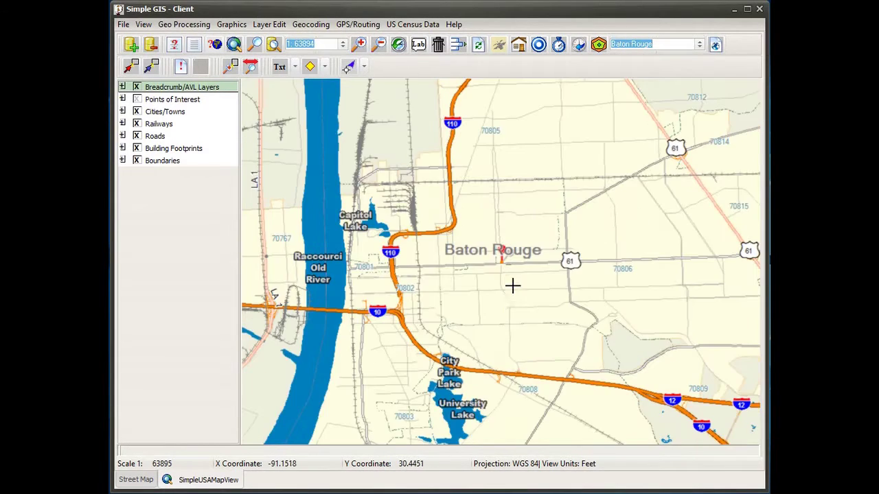
scroll(512, 286, "up", 2)
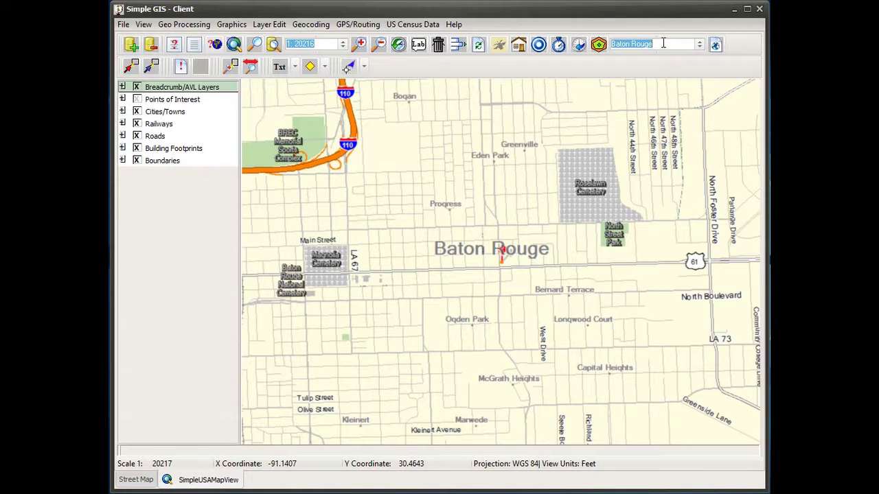
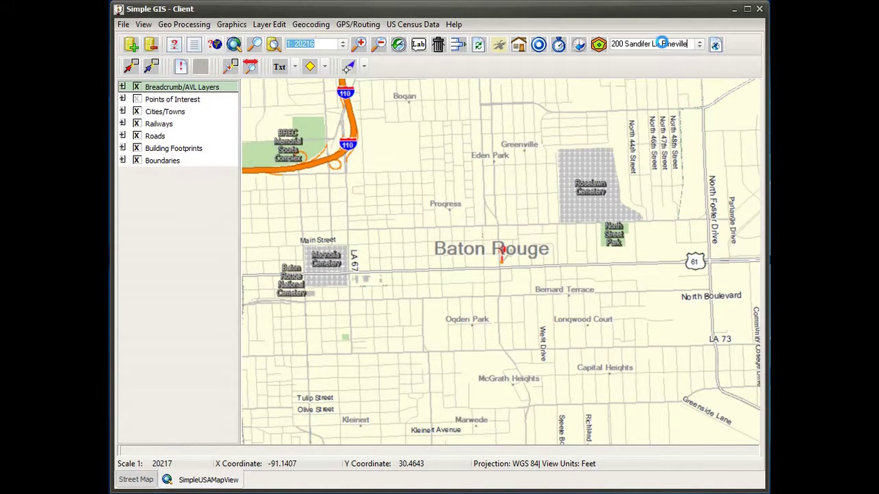
Step: Geocode the entered street address, zoom to 1:15320, and open the Simple GPS Routing window
key("Return")
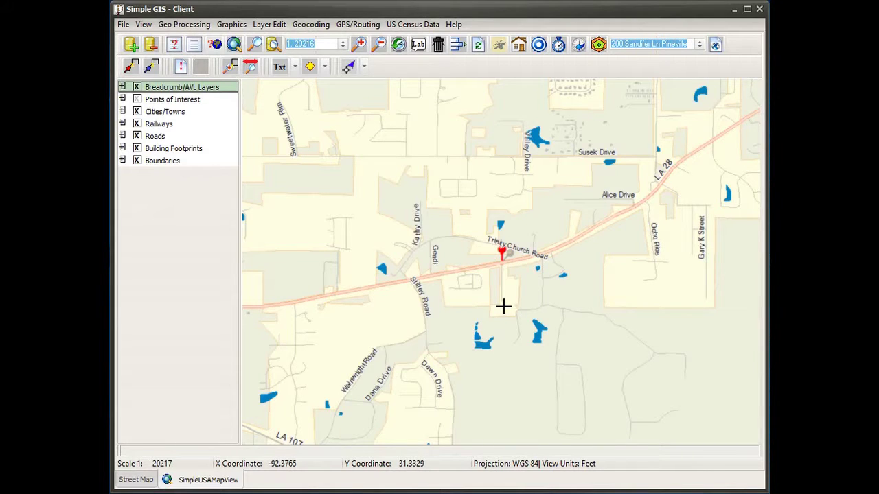
scroll(503, 306, "up", 1)
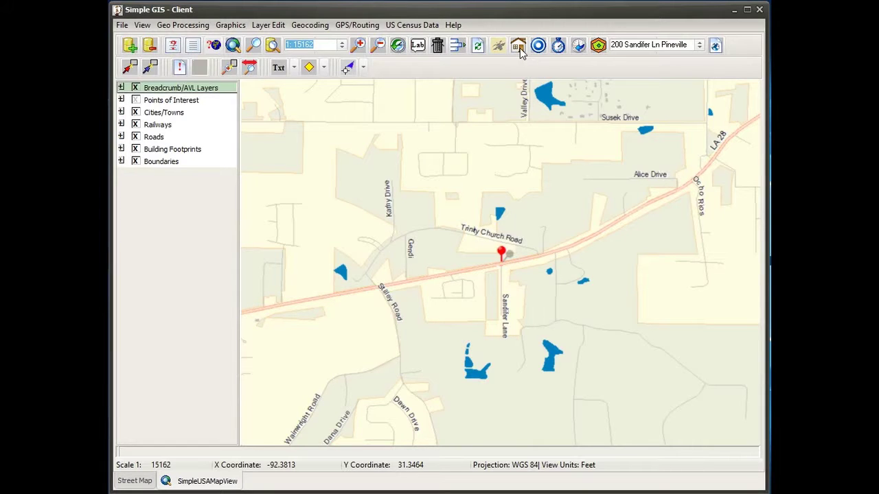
left_click(519, 52)
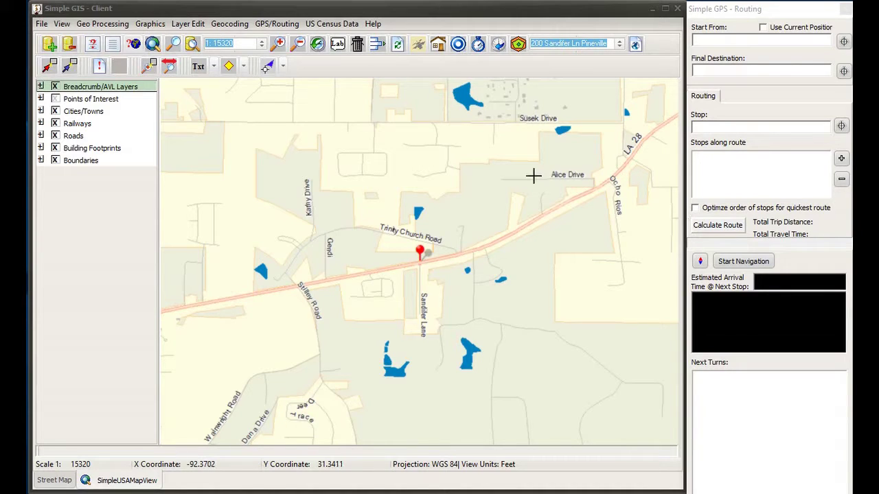
Step: Pick route start 31.34084,-92.37096 and final destination 31.34412,-92.39048 from map points
left_click(707, 40)
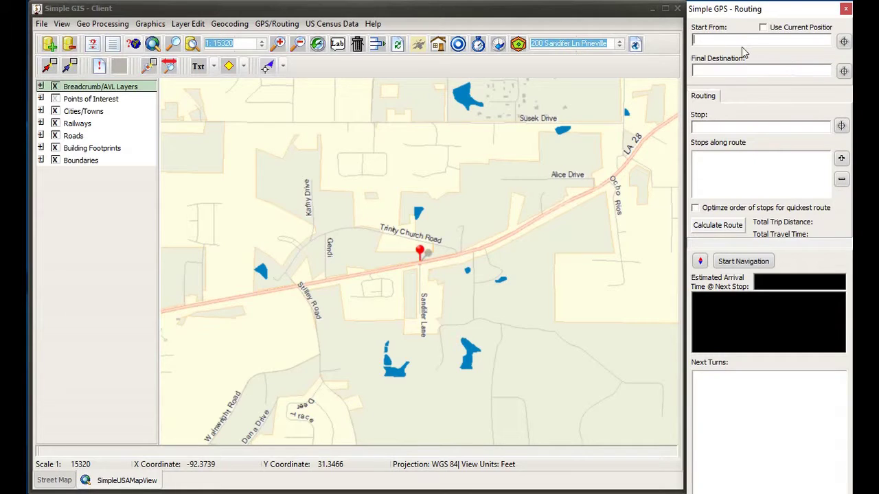
left_click(844, 41)
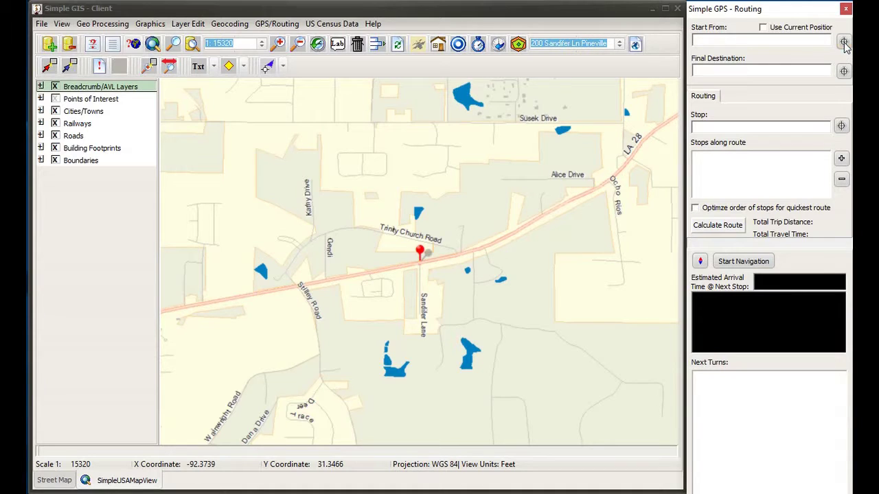
left_click(520, 180)
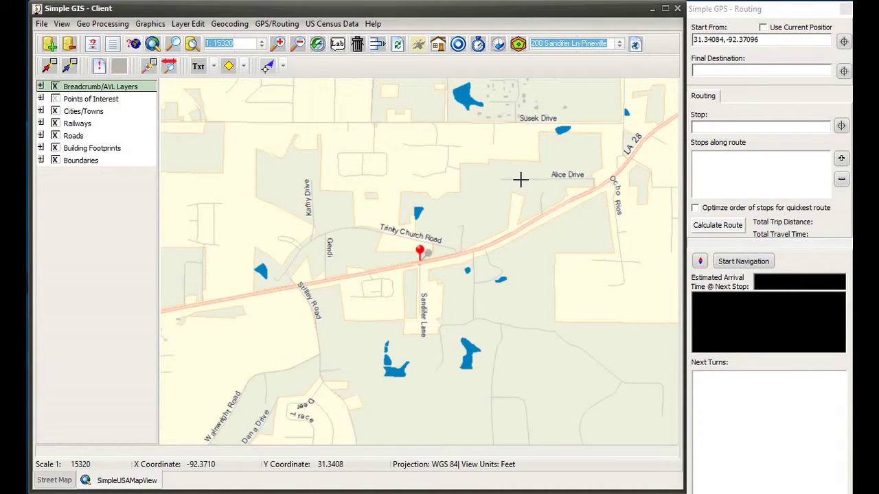
left_click(844, 73)
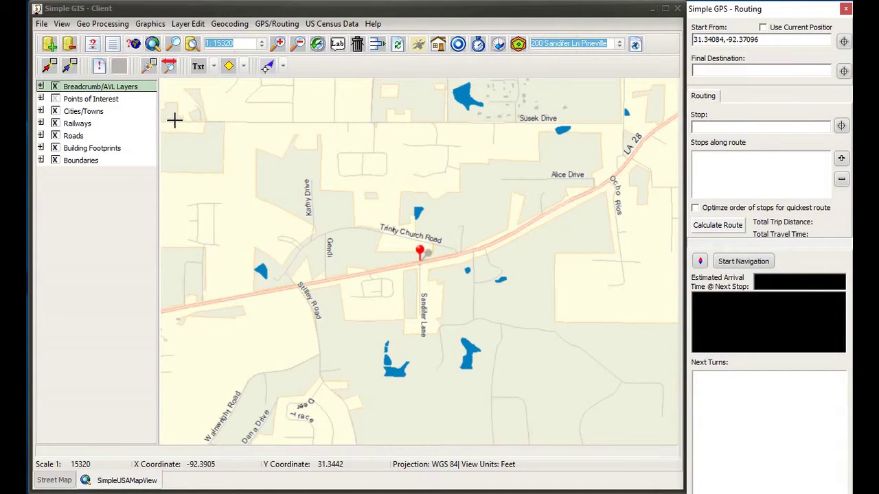
left_click(175, 122)
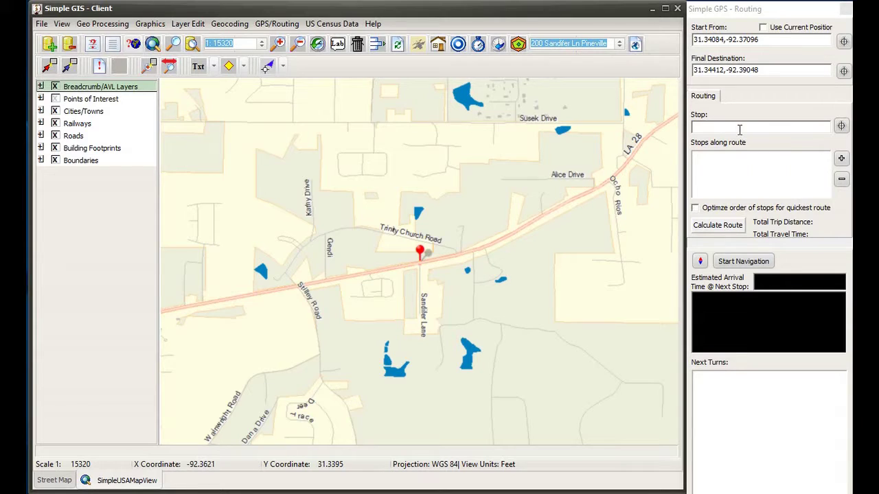
Step: Add map-picked stops 31.33803,-92.38114 and 31.33511,-92.37274 to the route, then center on each
left_click(841, 127)
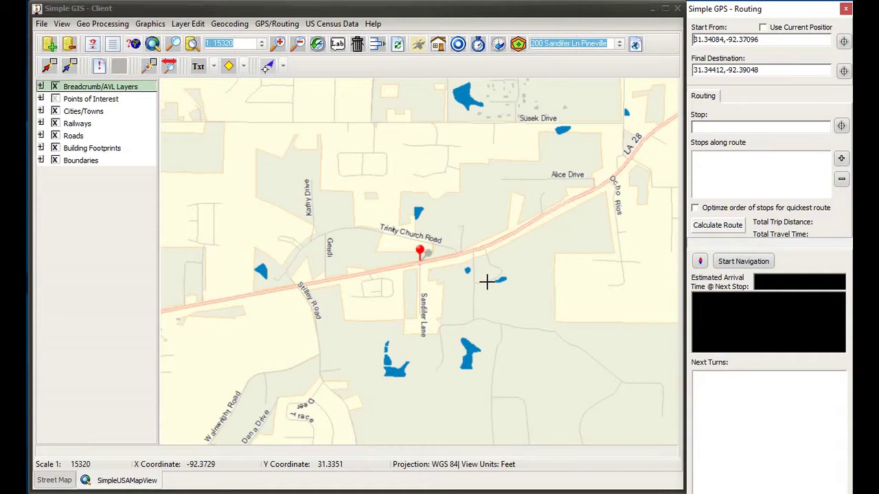
left_click(339, 230)
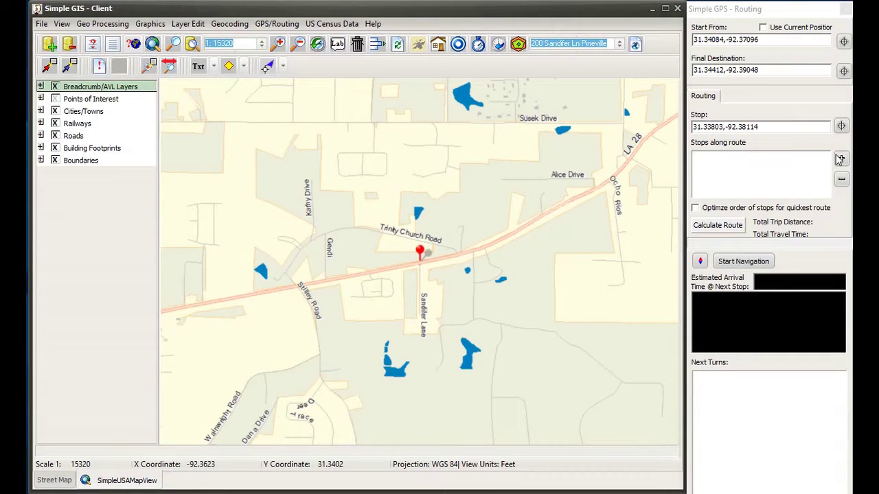
left_click(841, 159)
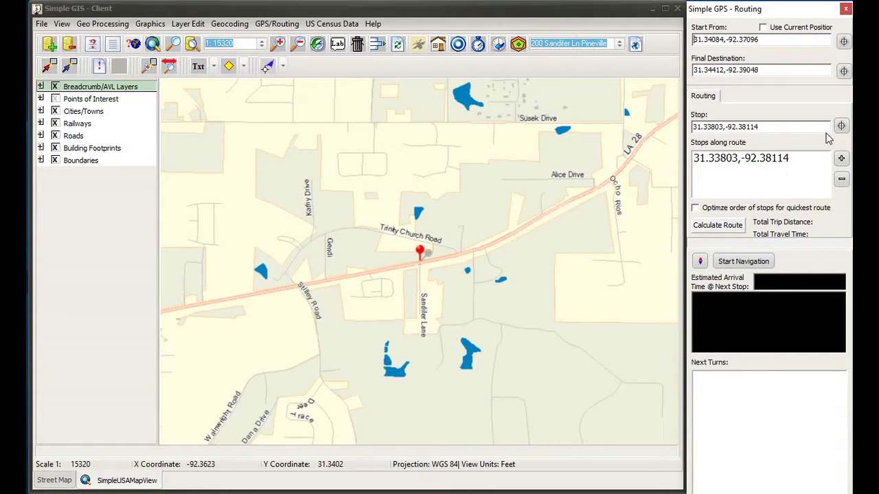
left_click(842, 127)
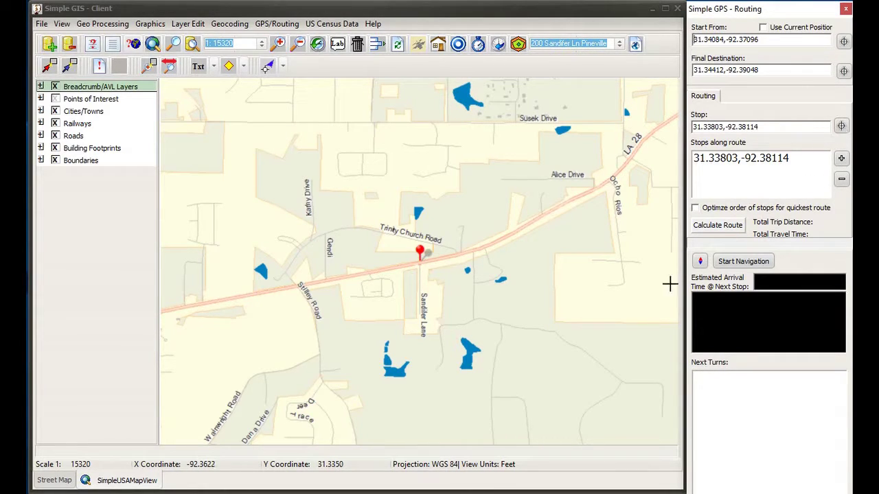
left_click(487, 282)
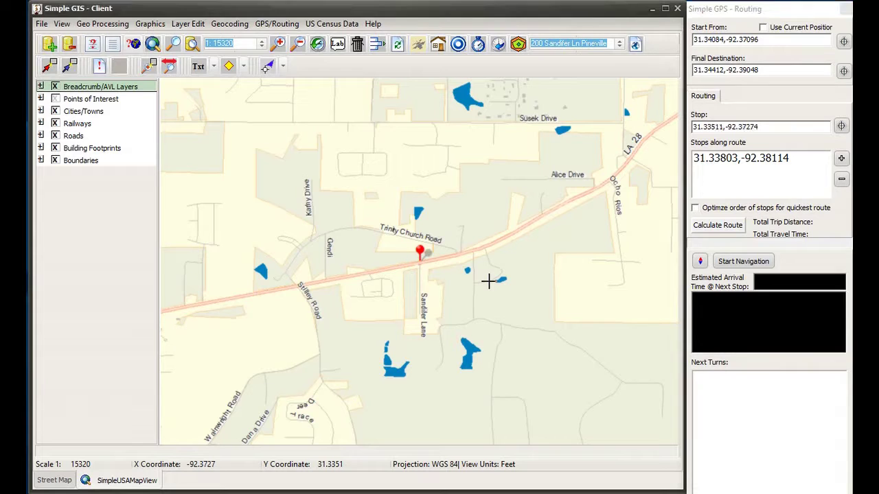
left_click(840, 157)
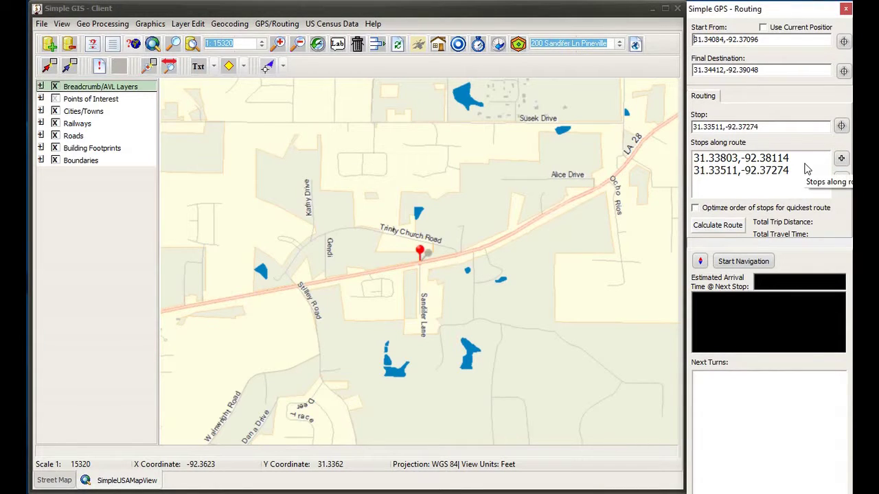
left_click(753, 164)
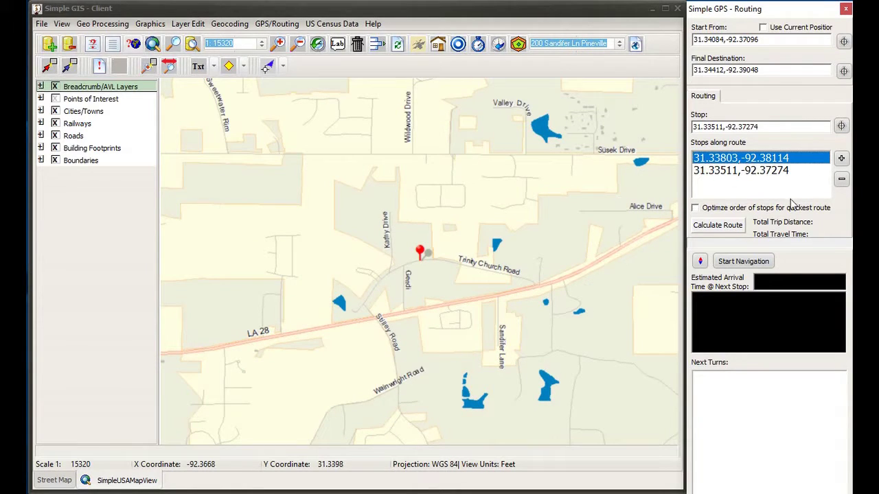
left_click(774, 175)
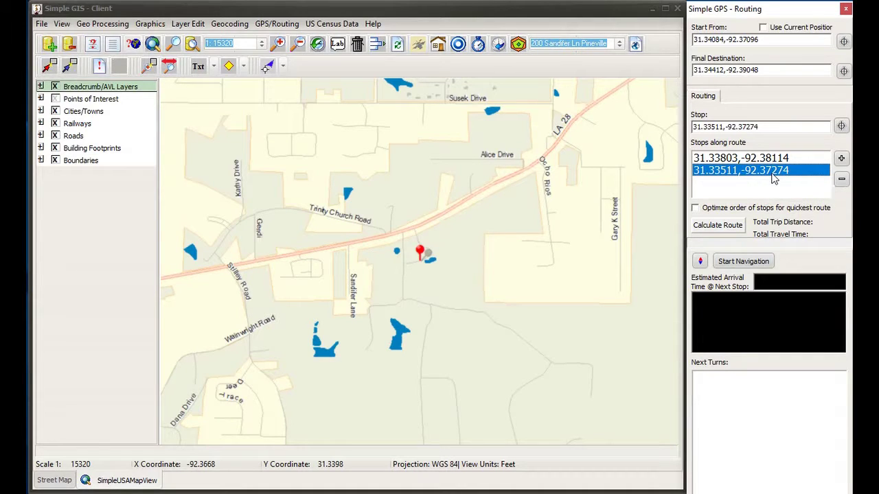
Step: Turn on 'Optimize order of stops for quickest route' and calculate the route through all stops
left_click(696, 209)
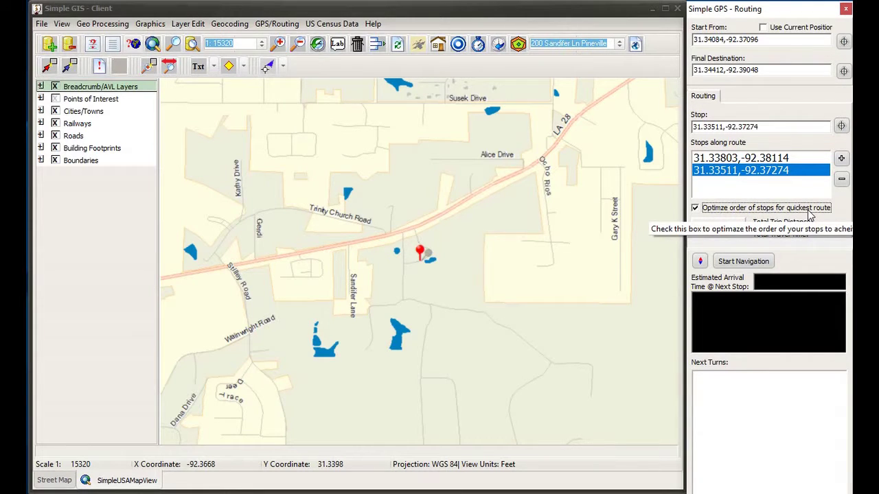
left_click(736, 228)
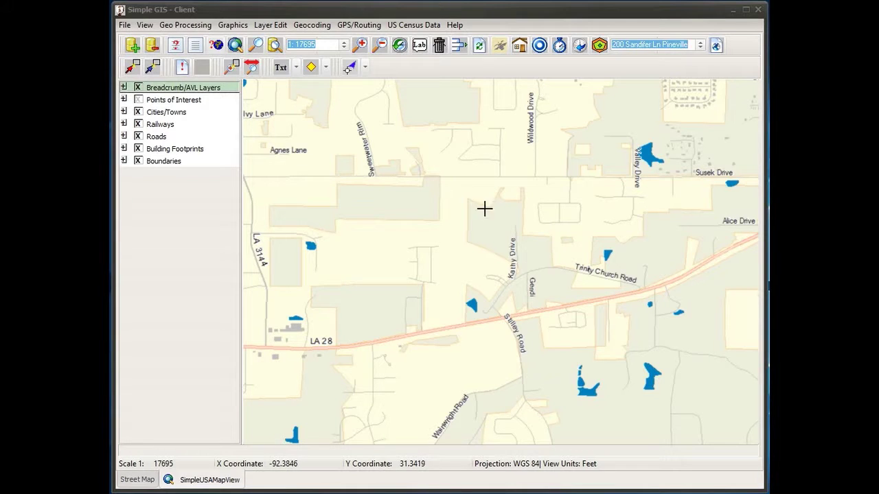
Step: Launch the OSM Data Extract Wizard from US Census Data and select Louisiana in the state list
left_click(416, 27)
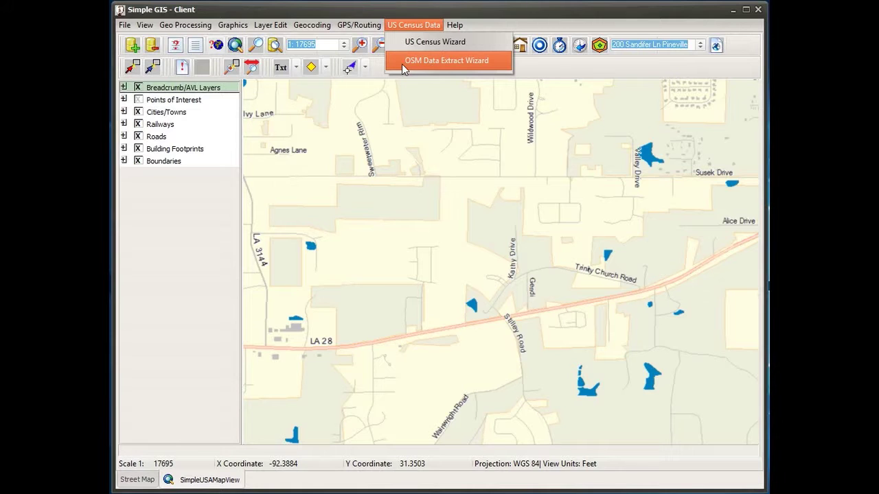
left_click(451, 62)
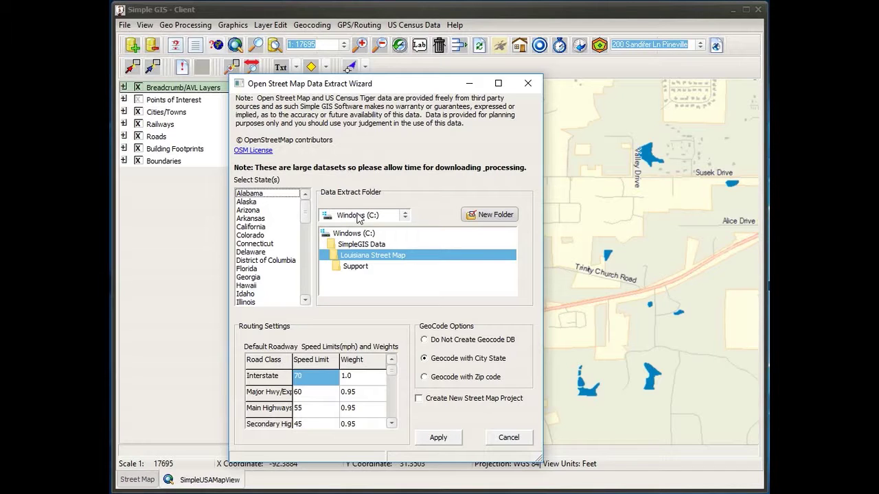
left_click_drag(306, 218, 307, 243)
left_click(253, 244)
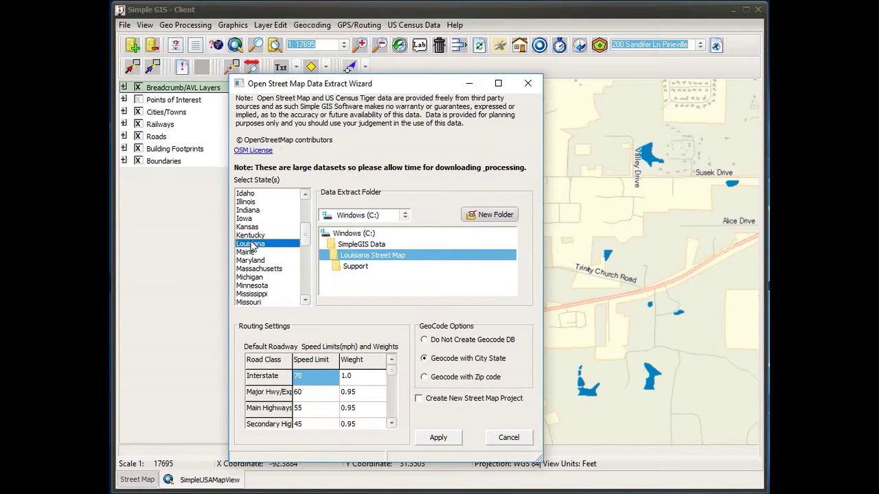